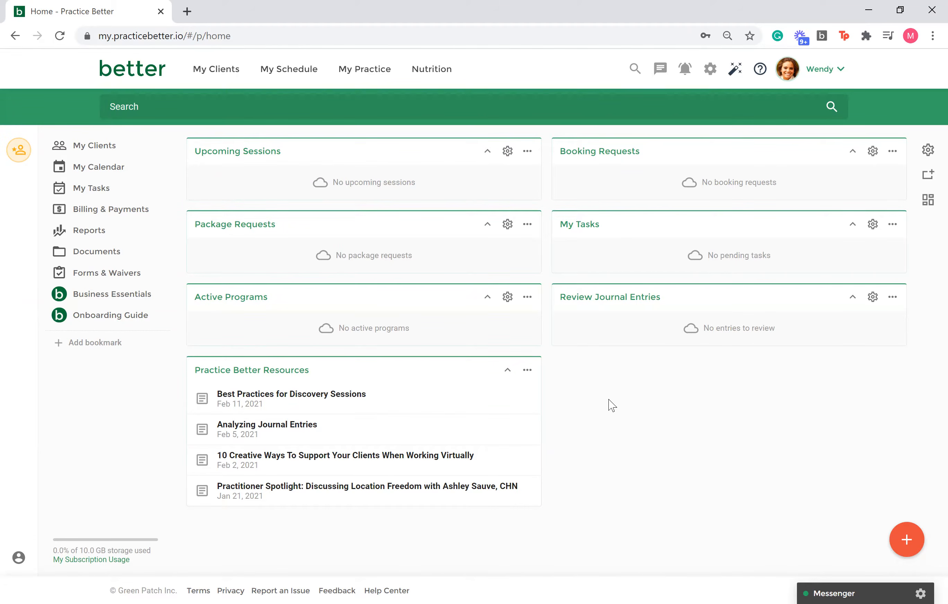
# - Open the practice's list of disclaimers
pyautogui.click(363, 63)
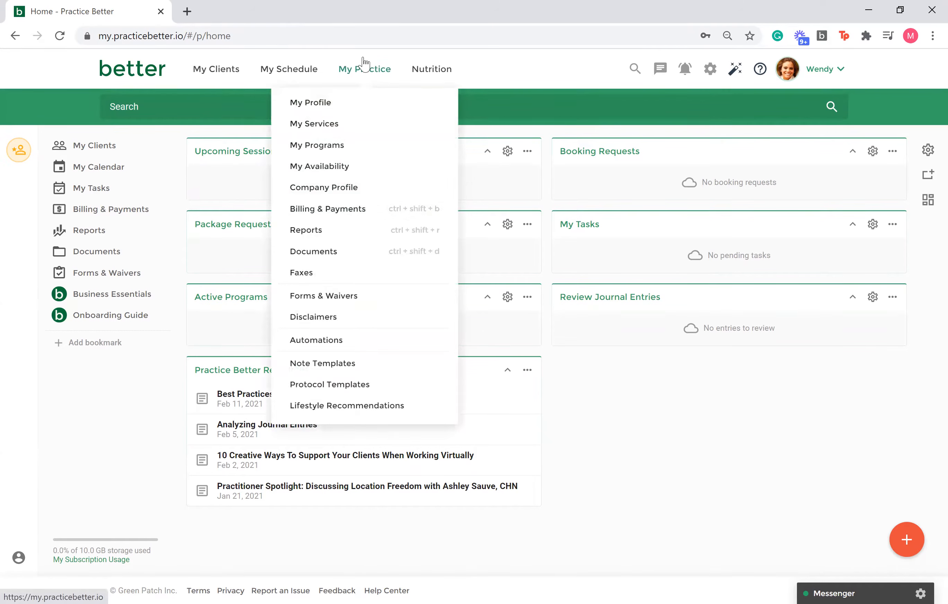
pyautogui.click(345, 315)
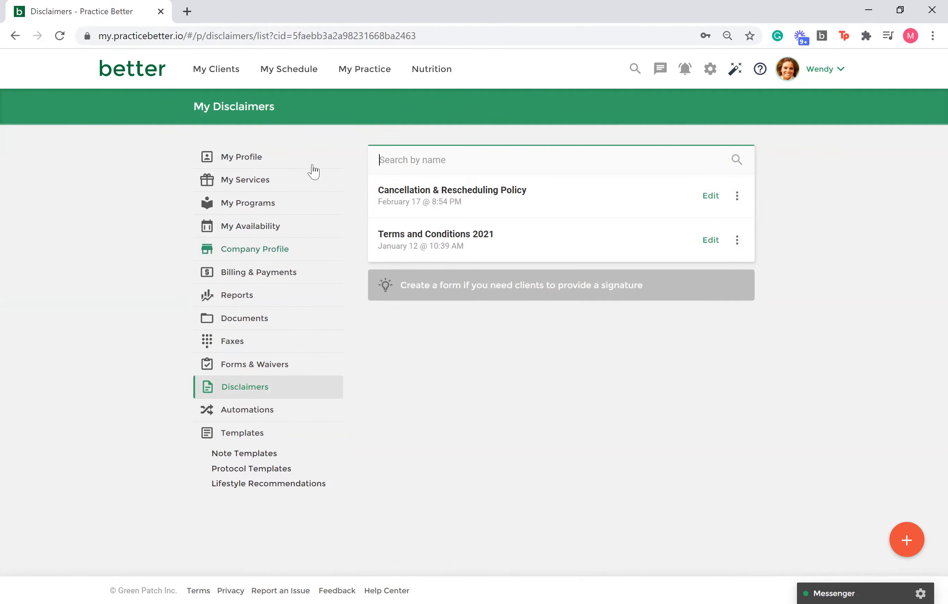
# - Open the Initial Consultation service for editing and view the disclaimers available for its terms and conditions
pyautogui.moveTo(365, 69)
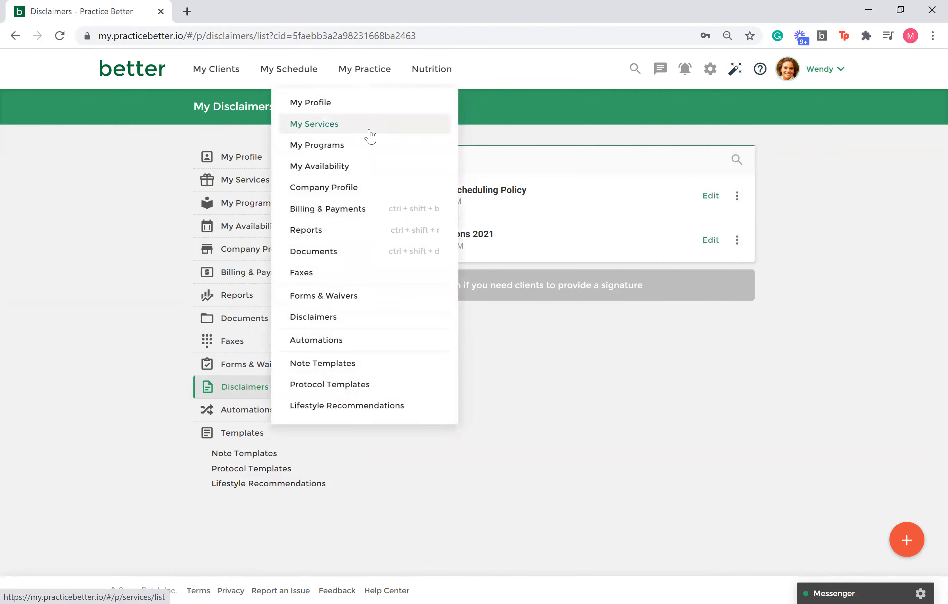
pyautogui.click(369, 131)
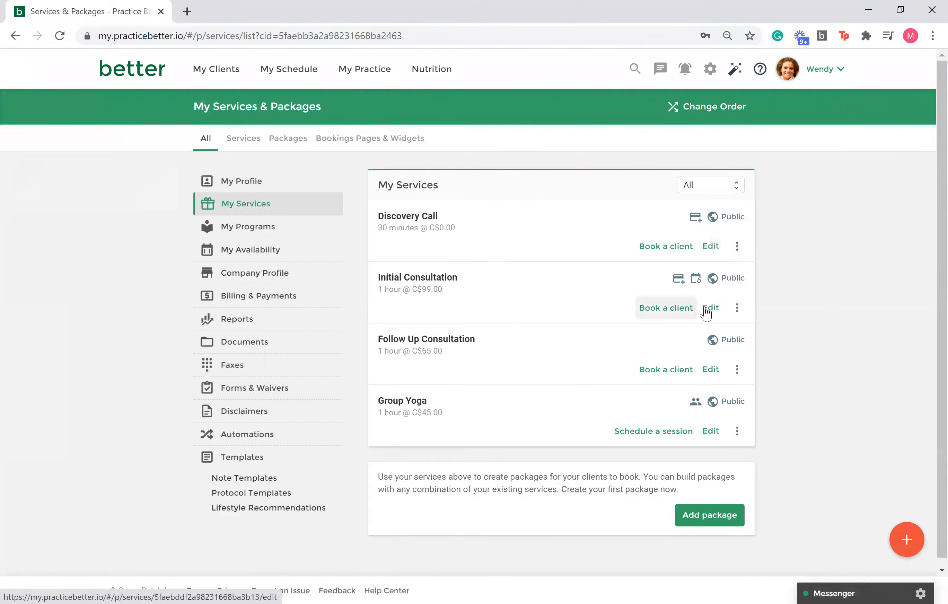
pyautogui.click(710, 308)
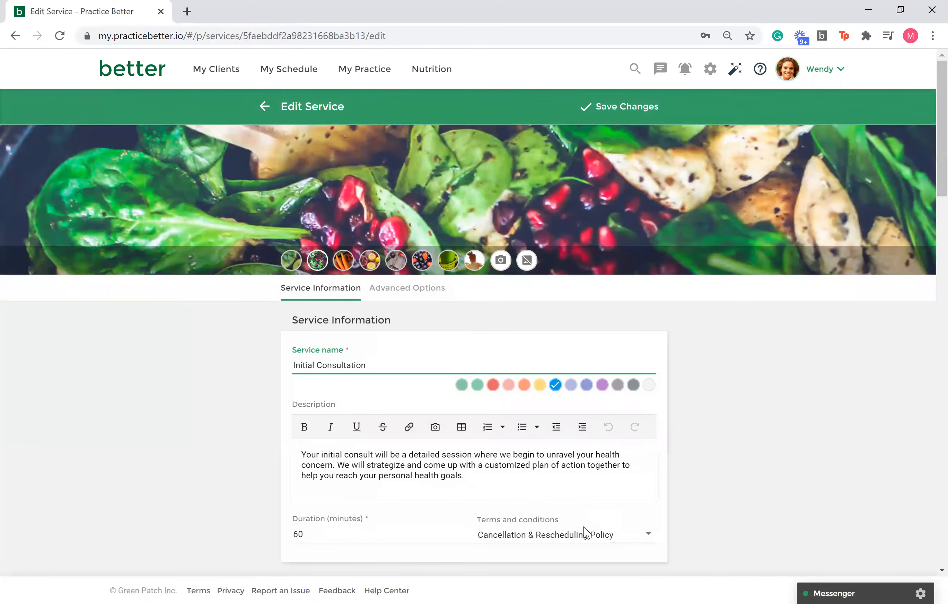
pyautogui.click(584, 535)
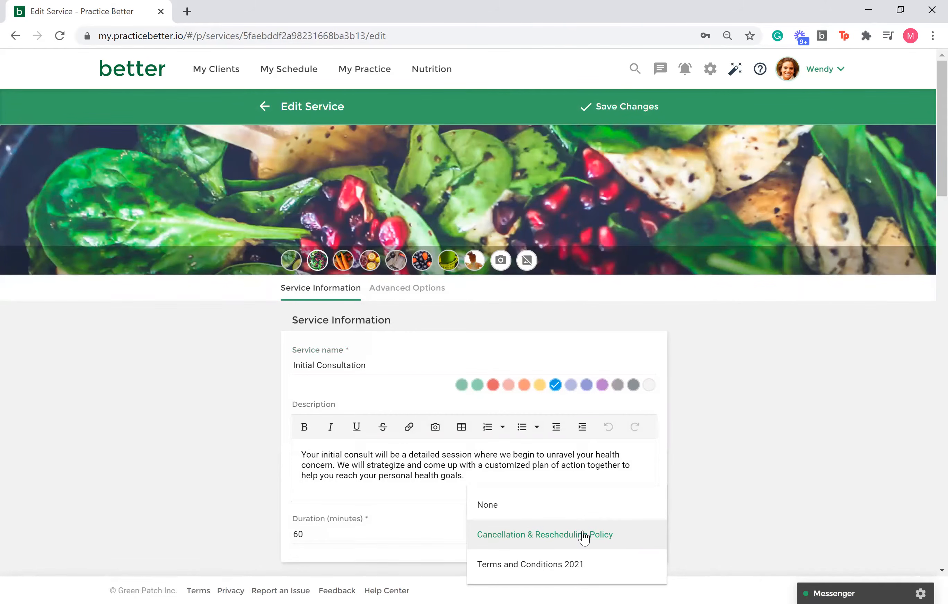
pyautogui.click(746, 474)
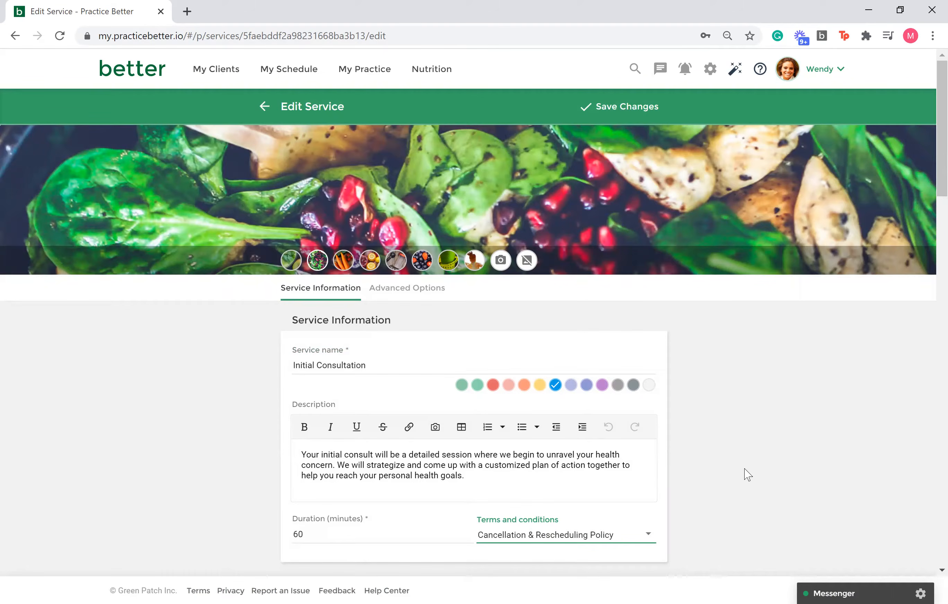
# - Add the Cancellation & Rescheduling Policy as a required bookings page form in the service's advanced options
pyautogui.click(432, 297)
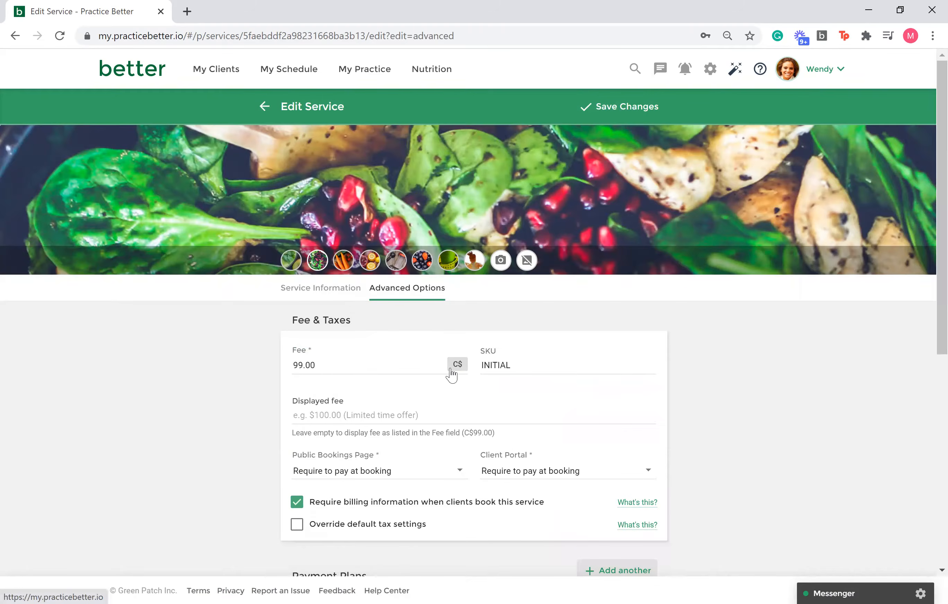
pyautogui.scroll(-8, 451, 376)
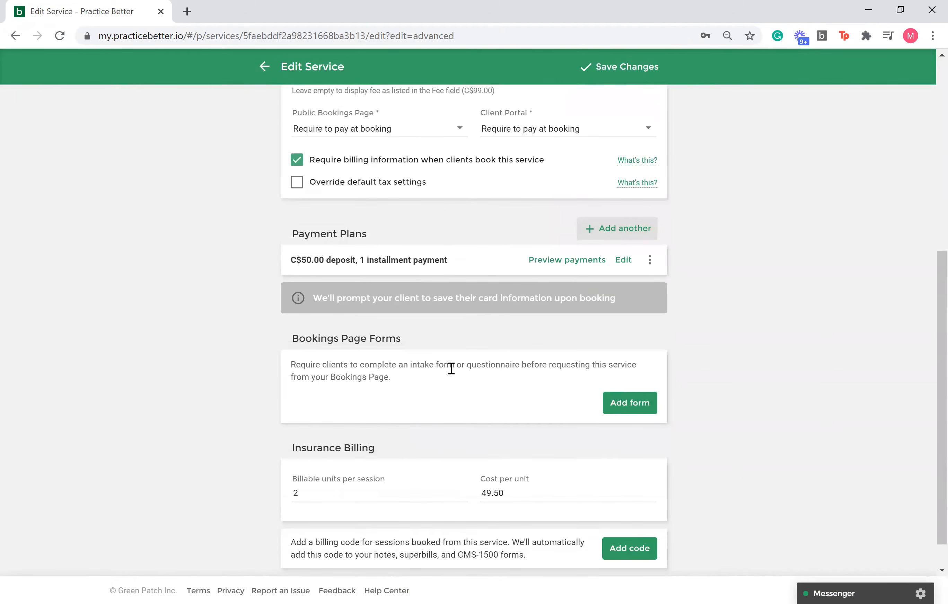
pyautogui.click(622, 401)
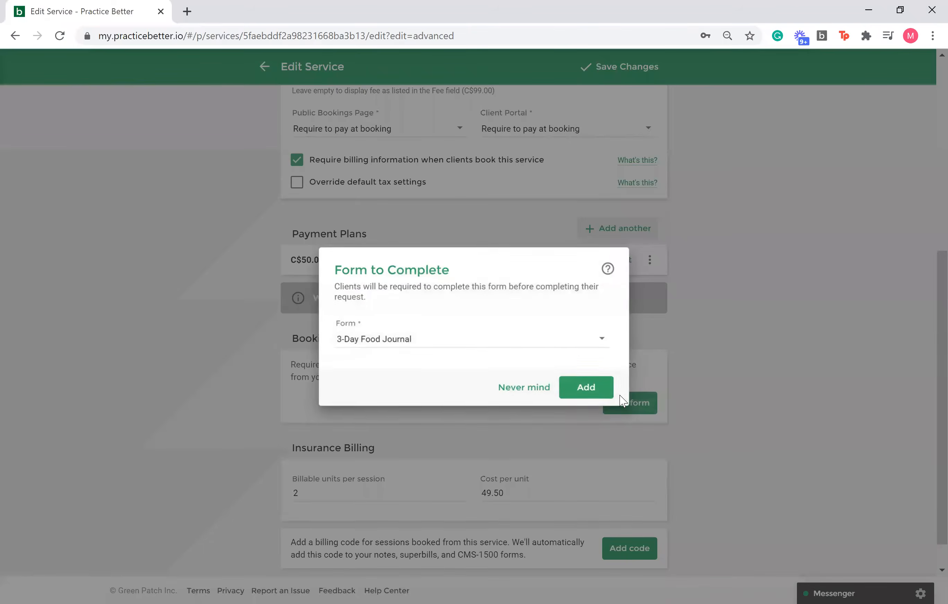
pyautogui.click(599, 335)
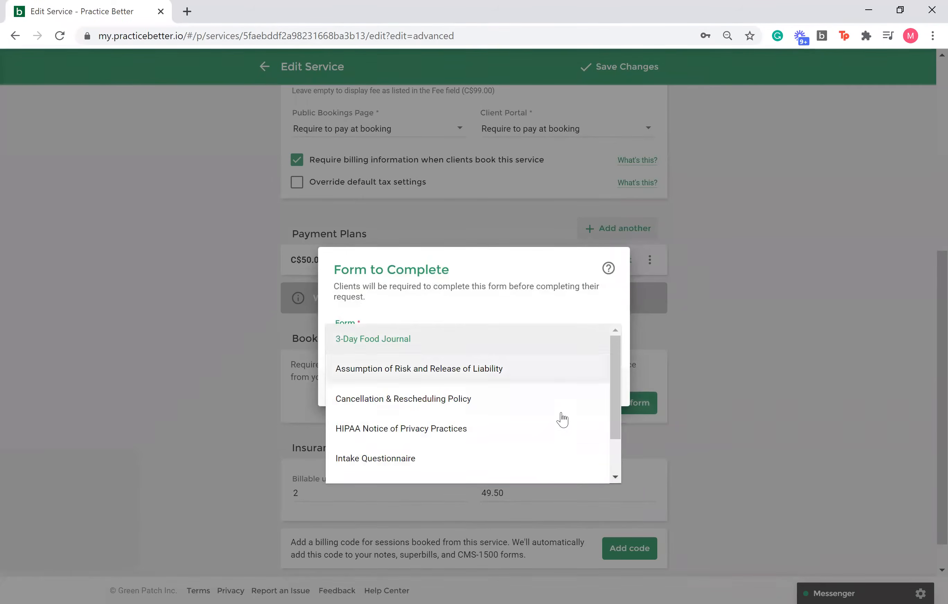
pyautogui.click(537, 410)
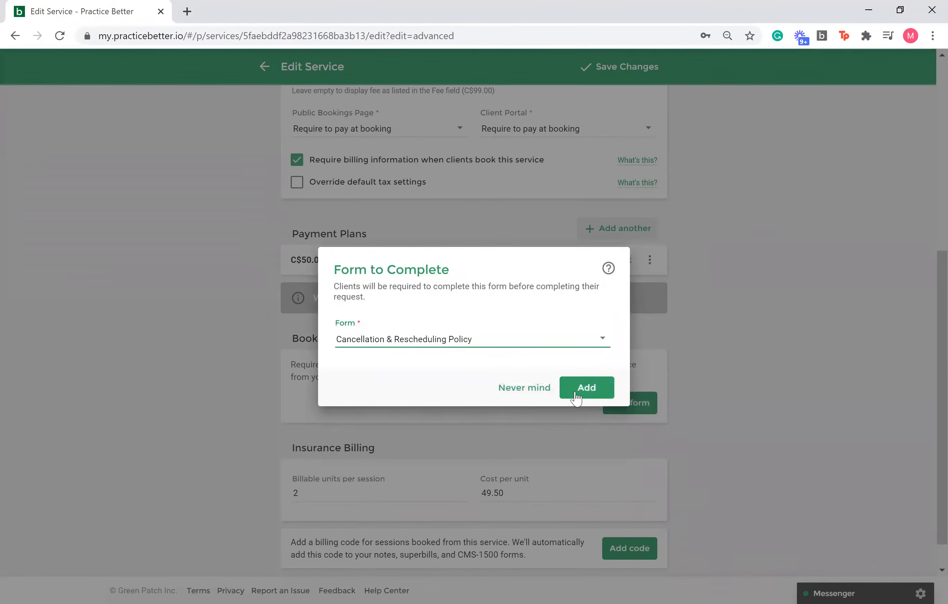
pyautogui.click(576, 398)
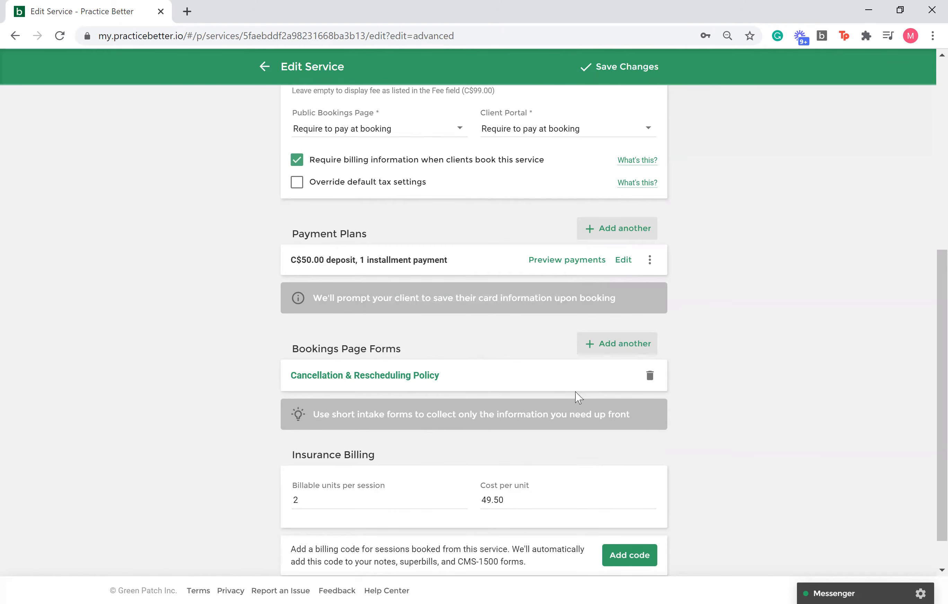
# - Review the service's availability and booking options, including buffer times, booking restrictions and reschedule link setting
pyautogui.scroll(10, 579, 397)
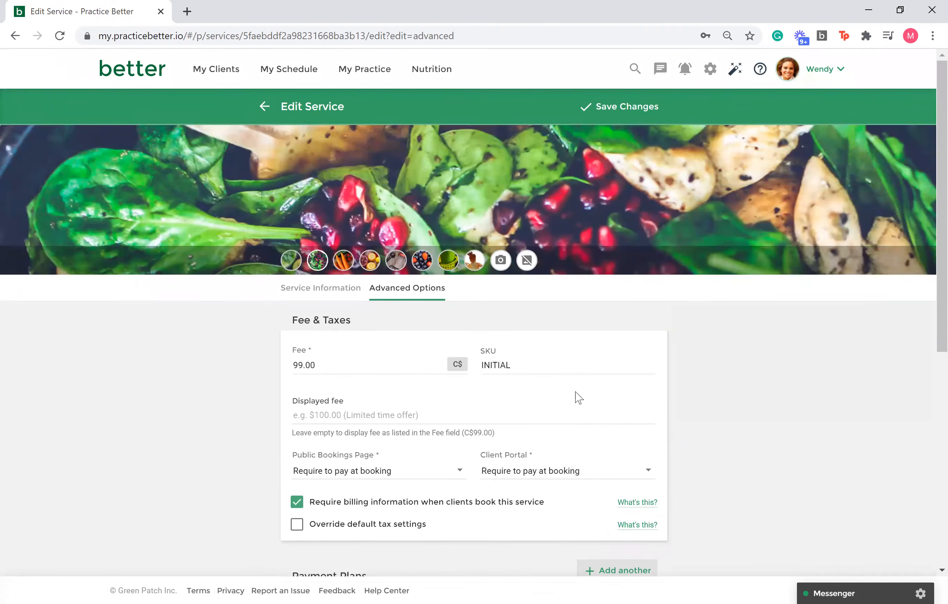
pyautogui.click(347, 299)
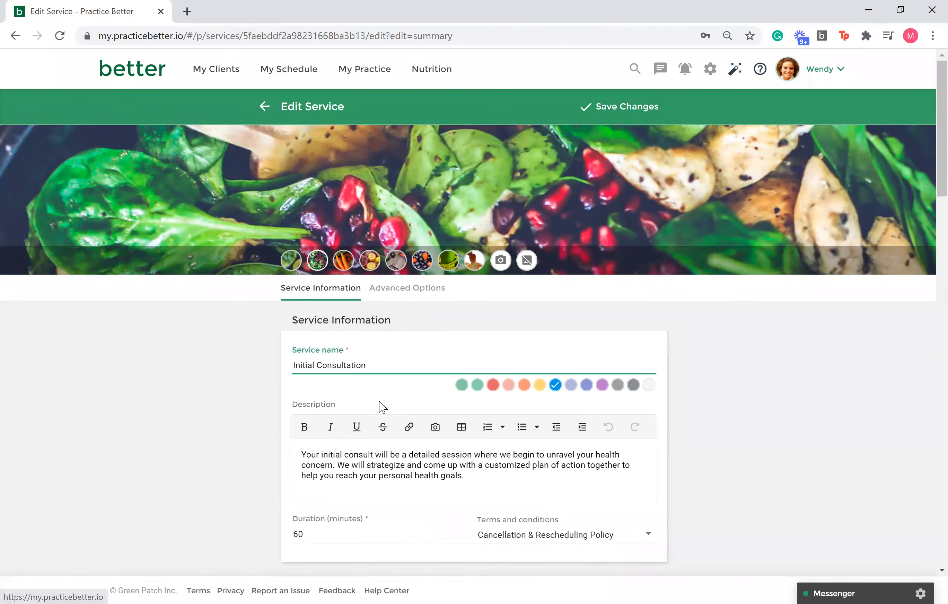
pyautogui.scroll(-5, 381, 406)
pyautogui.scroll(-10, 381, 406)
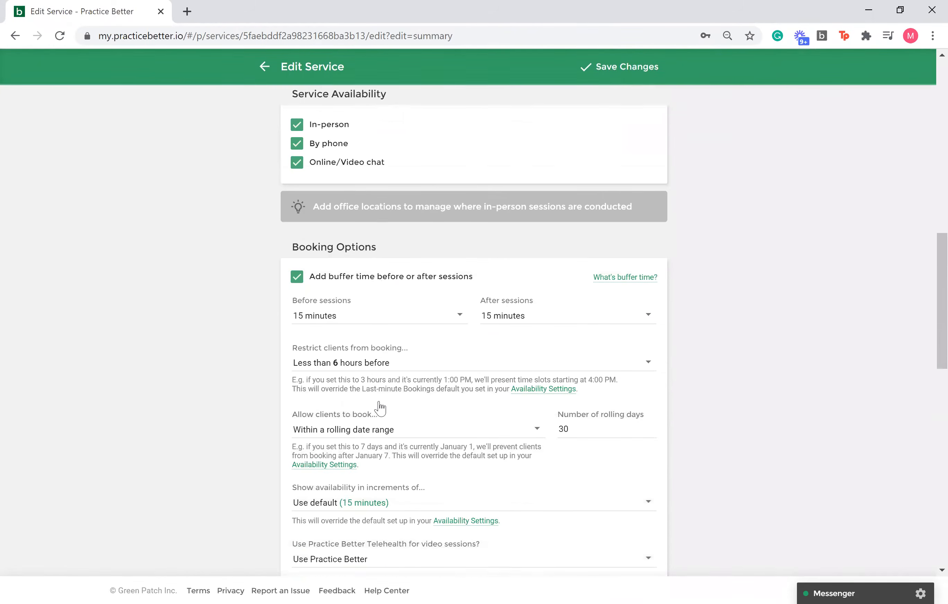
pyautogui.scroll(-2, 381, 406)
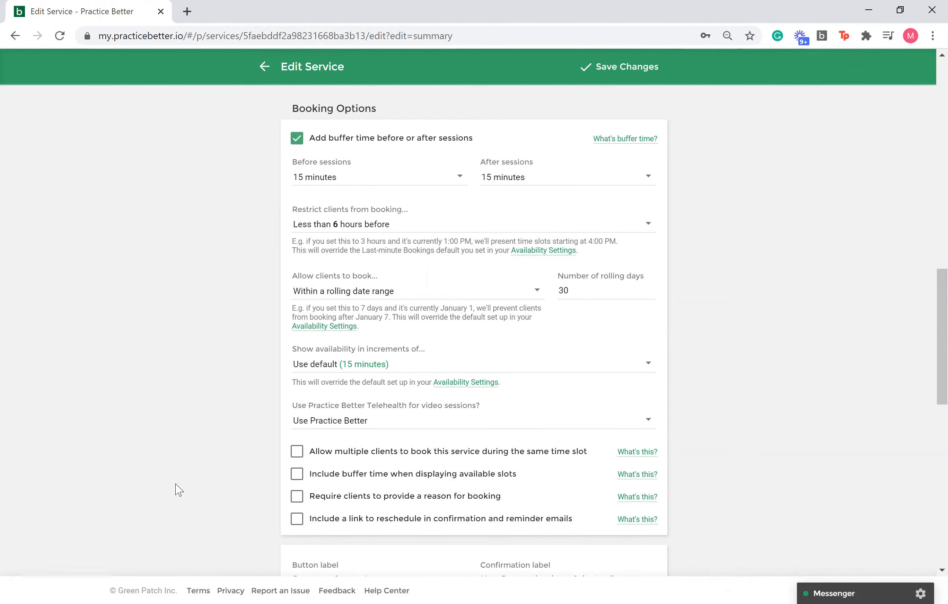
pyautogui.scroll(15, 179, 490)
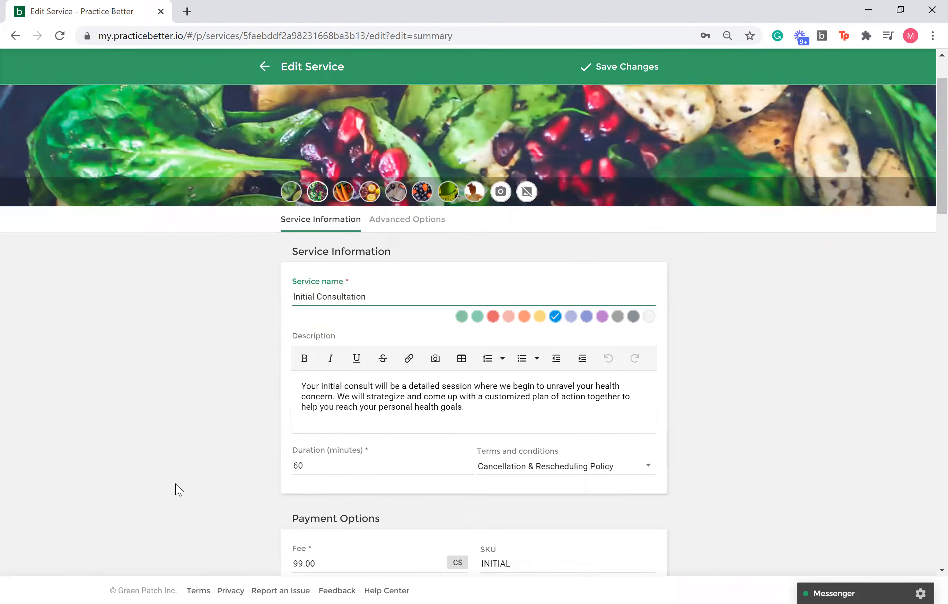
# - Check the service's advanced fee and payment options and save the changes to the service
pyautogui.click(433, 233)
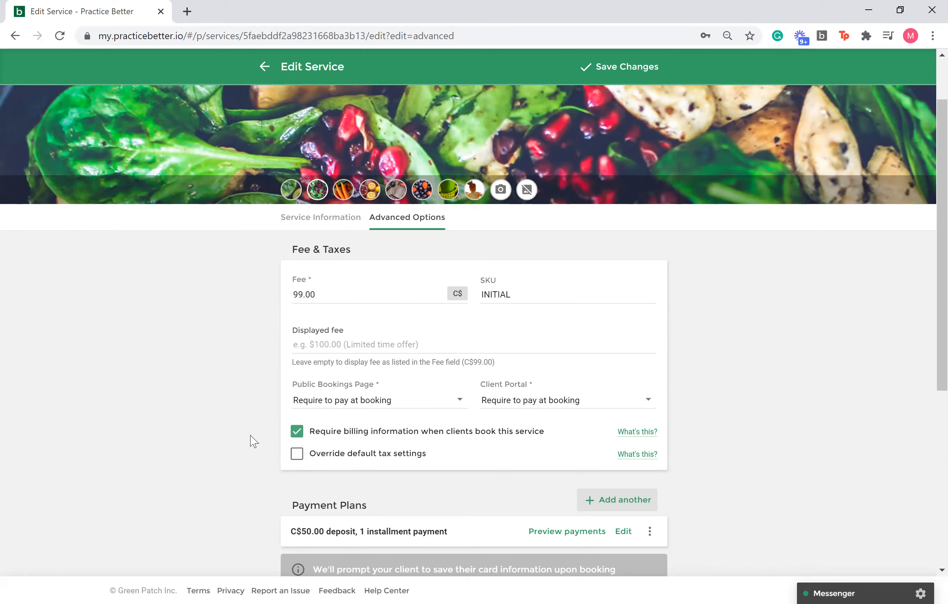
pyautogui.click(614, 73)
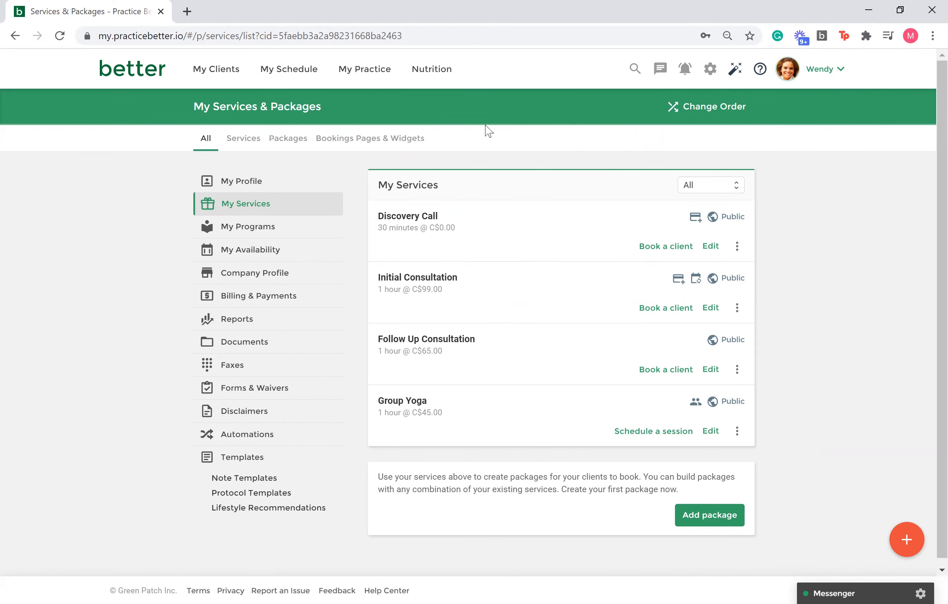
# - Open the booking and cancellation settings and review the booking restrictions and cancellation notice options
pyautogui.moveTo(296, 85)
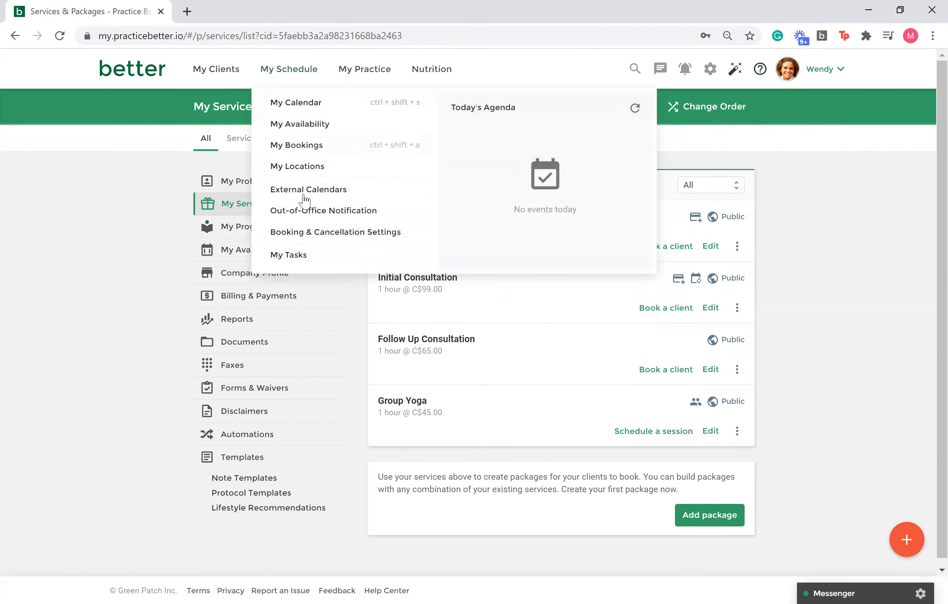
pyautogui.click(319, 234)
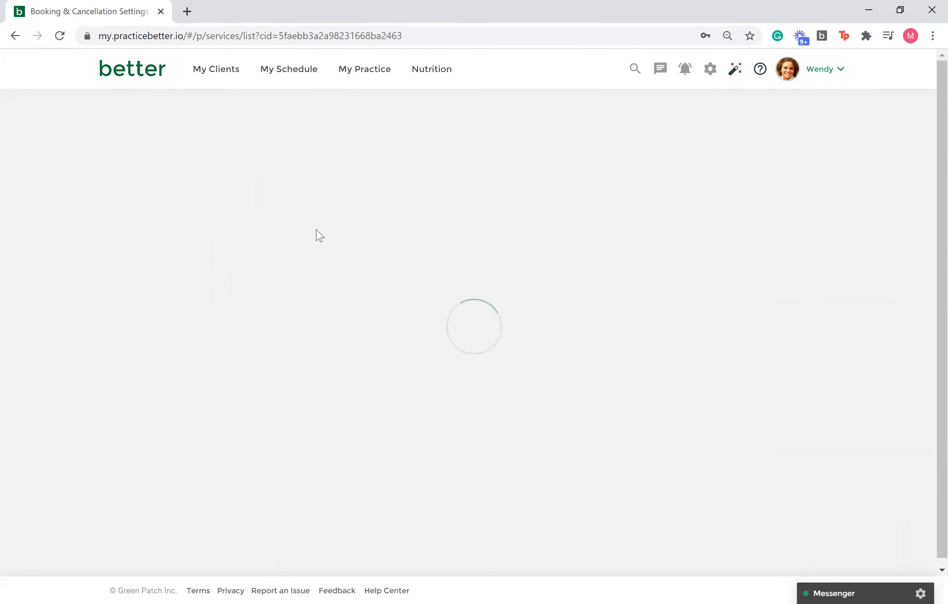
pyautogui.scroll(-20, 393, 386)
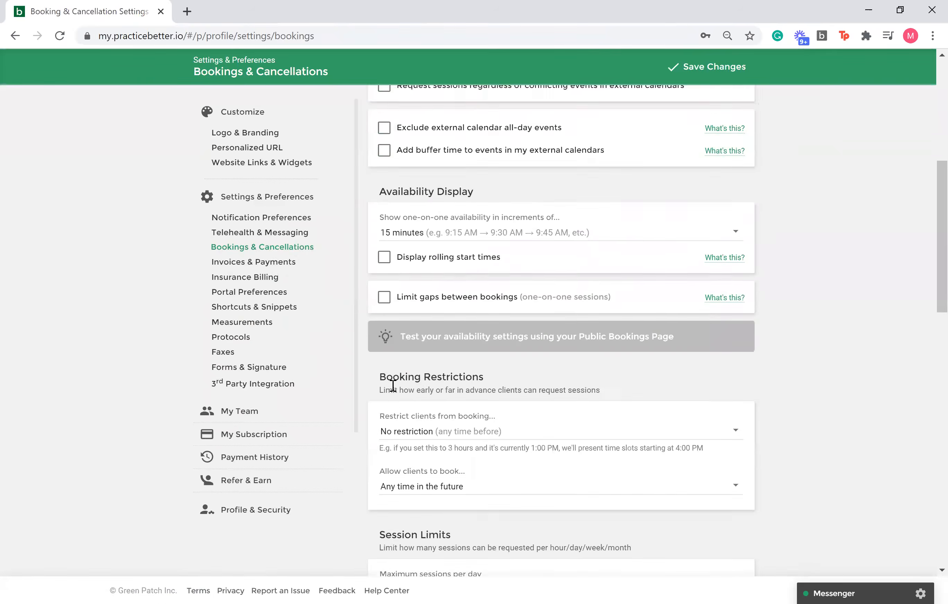
pyautogui.scroll(-8, 394, 391)
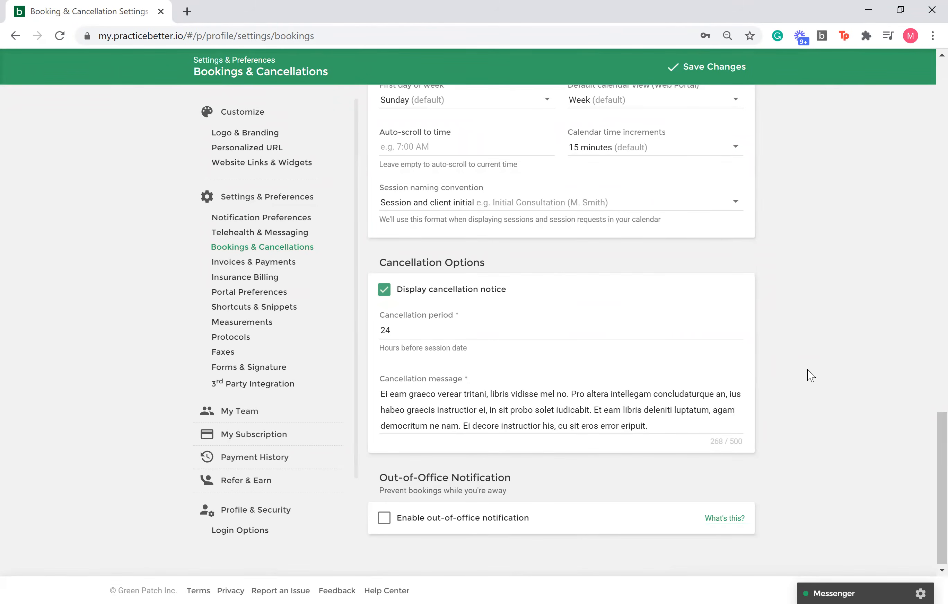
pyautogui.scroll(15, 811, 376)
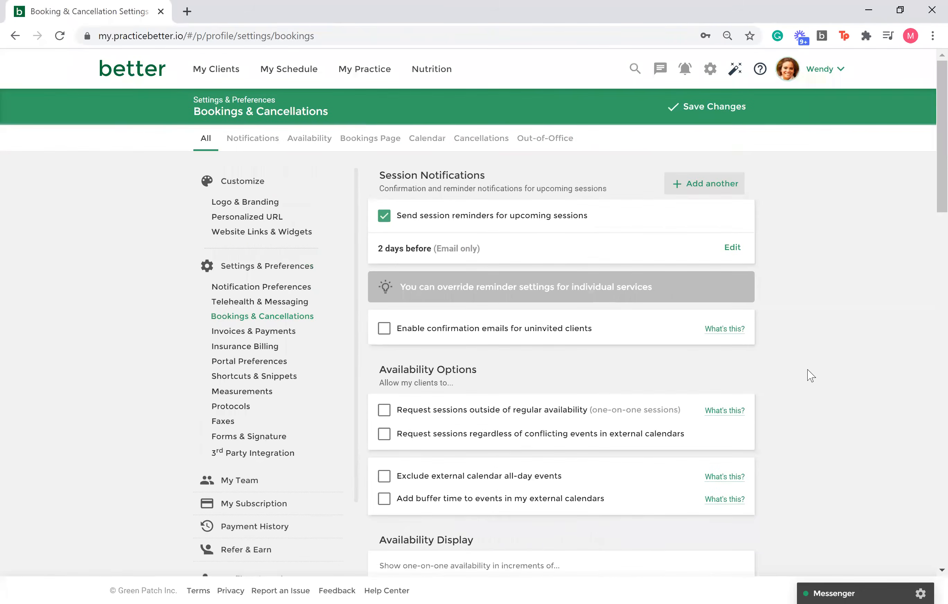
# - Start a new invoice from Billing & Payments for the existing client
pyautogui.moveTo(382, 84)
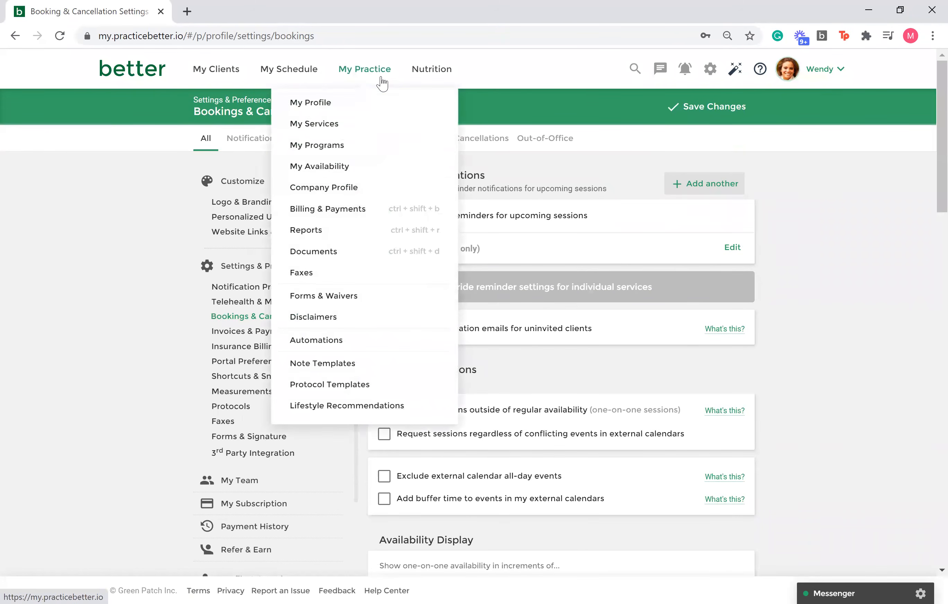
pyautogui.click(373, 209)
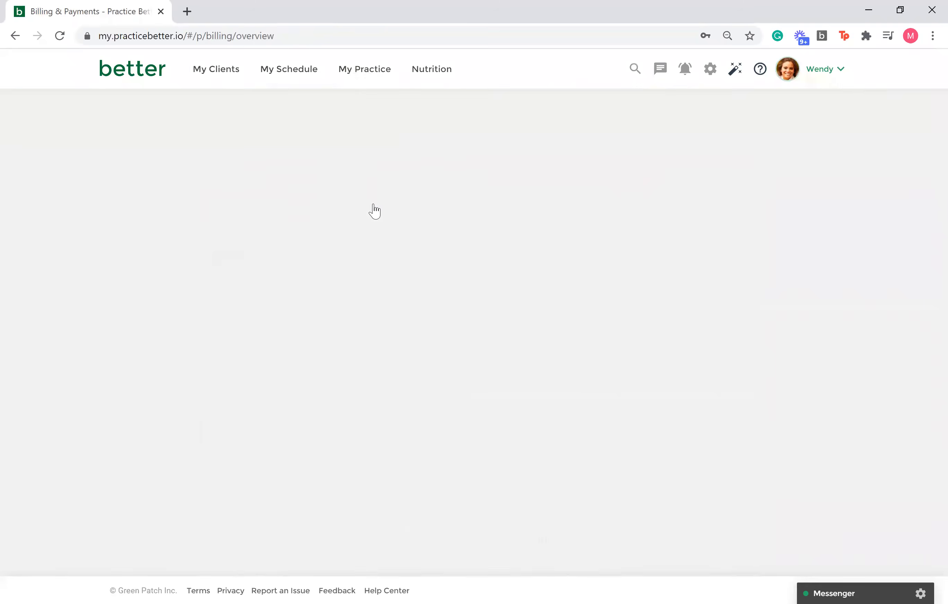
pyautogui.click(906, 541)
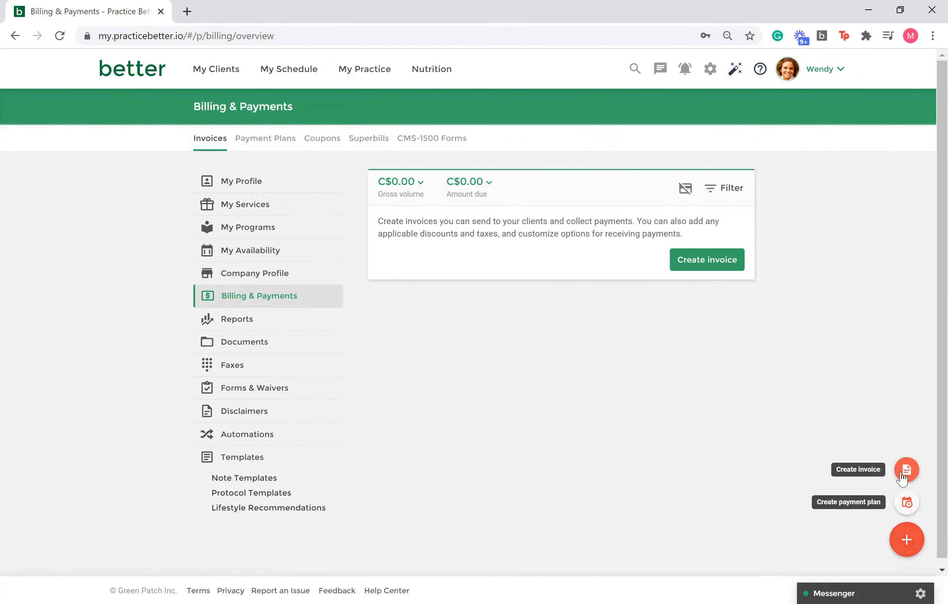
pyautogui.click(906, 471)
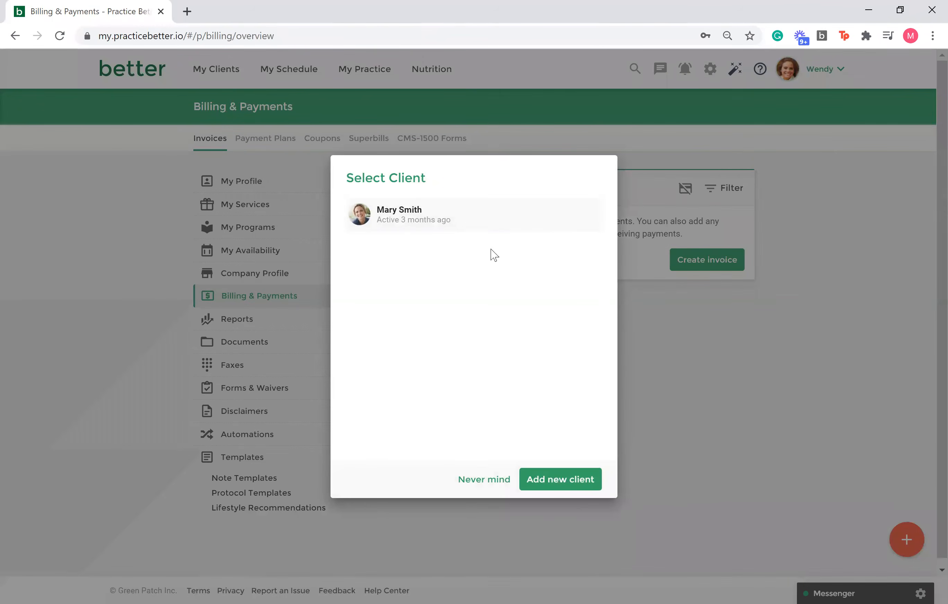
pyautogui.click(472, 220)
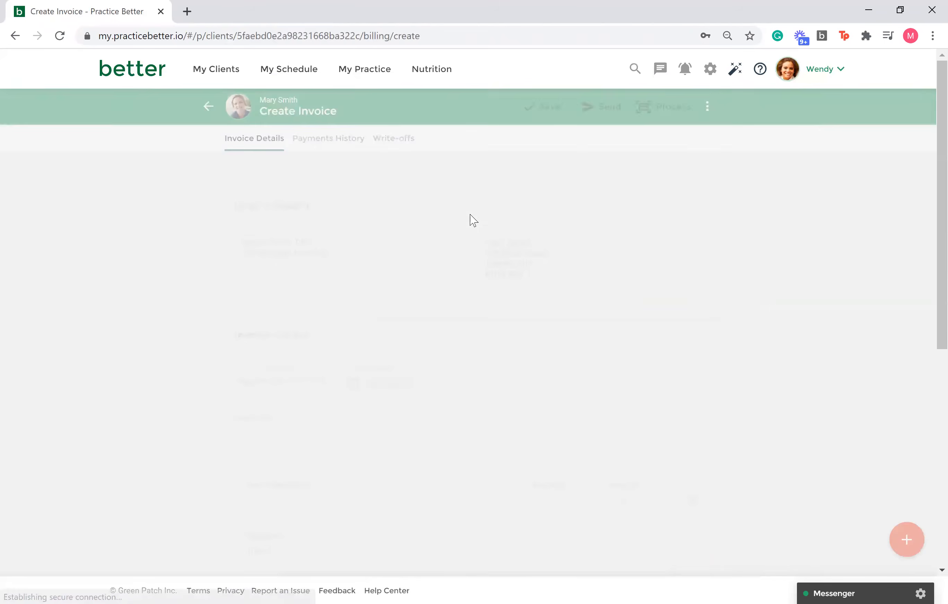
# - Fill in the invoice's line item with the description Cancellation Fee and an amount of 25.00
pyautogui.scroll(-3, 429, 388)
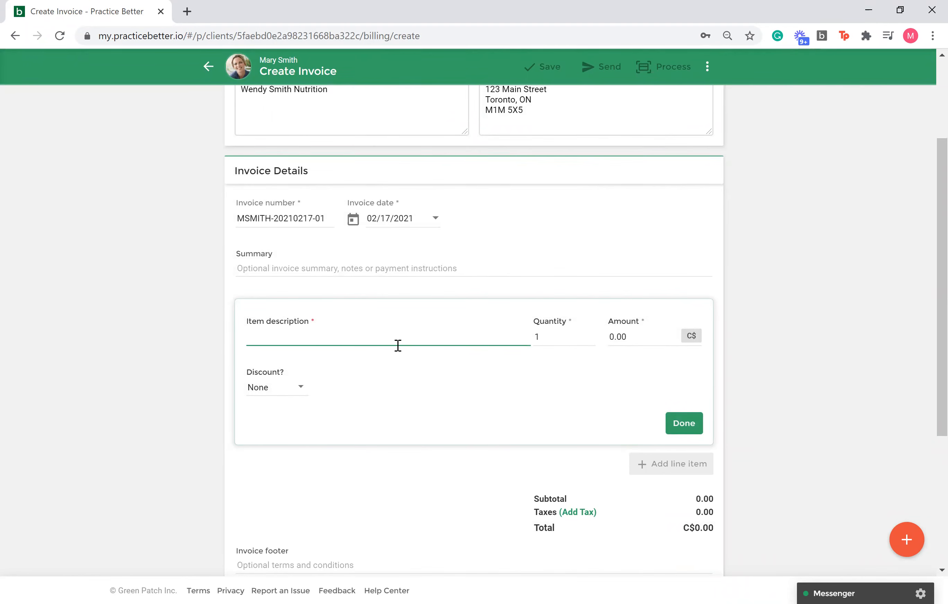
pyautogui.write('Cancellation Fee')
pyautogui.click(651, 337)
pyautogui.press('BackSpace')
pyautogui.press('BackSpace')
pyautogui.press('BackSpace')
pyautogui.press('BackSpace')
pyautogui.write('25.00')
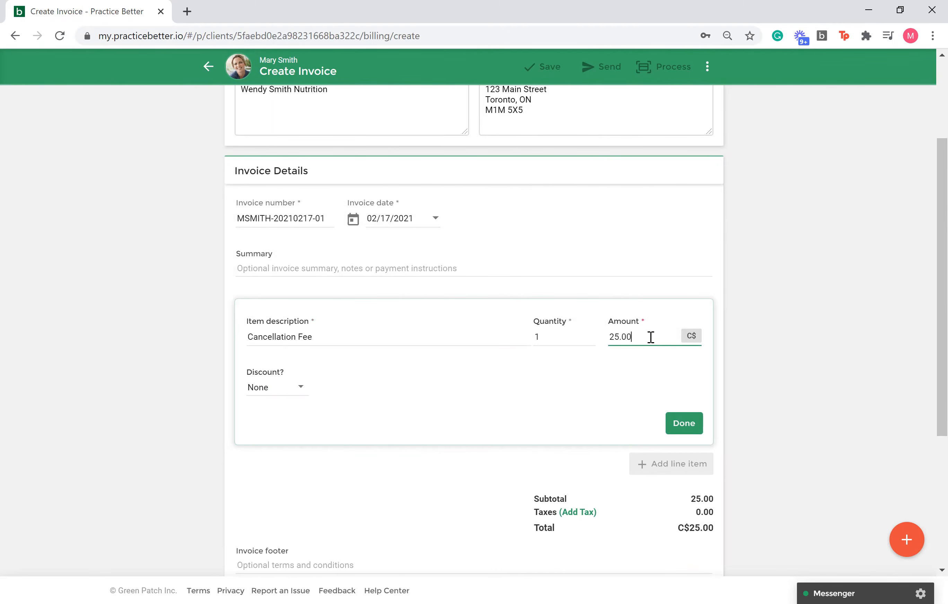
pyautogui.scroll(3, 651, 337)
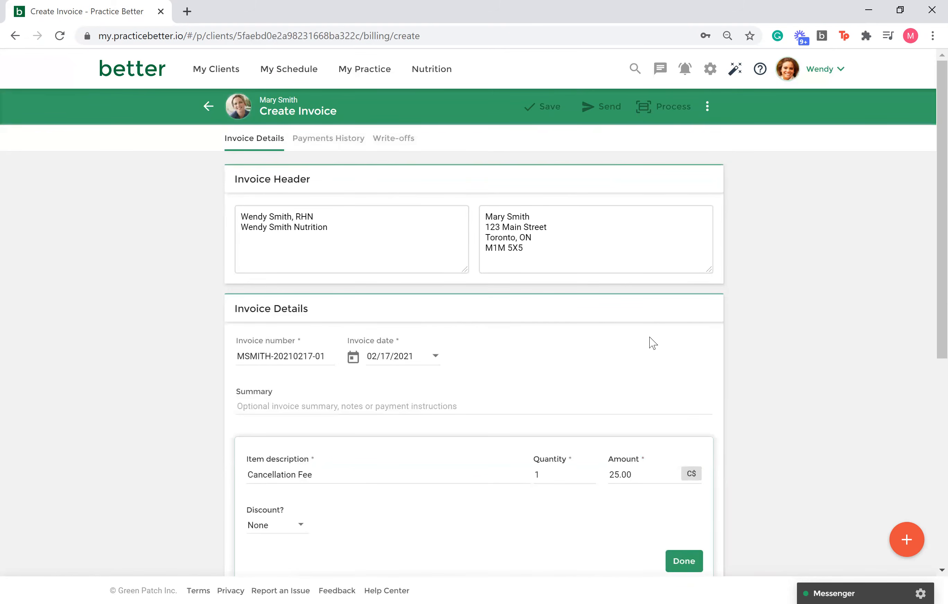